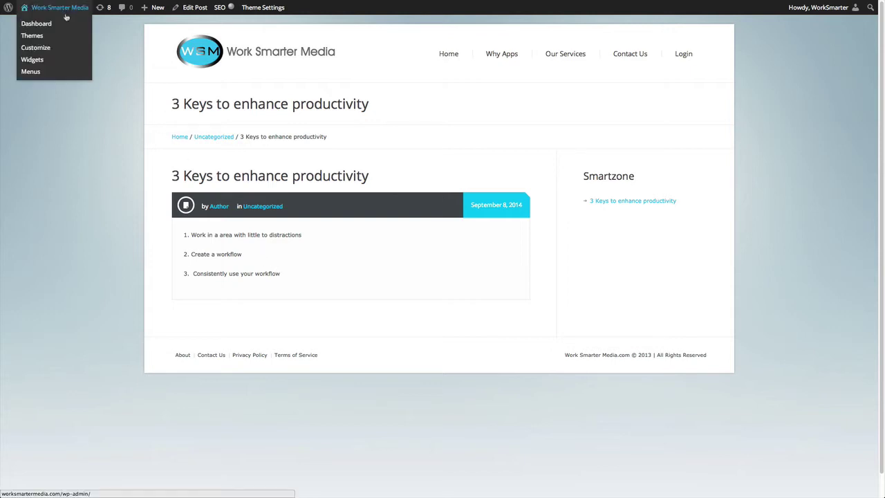
From the live site, open the Revision Workflow in the admin's Oasis Workflow editor
{"action": "left_click", "coordinate": [65, 22]}
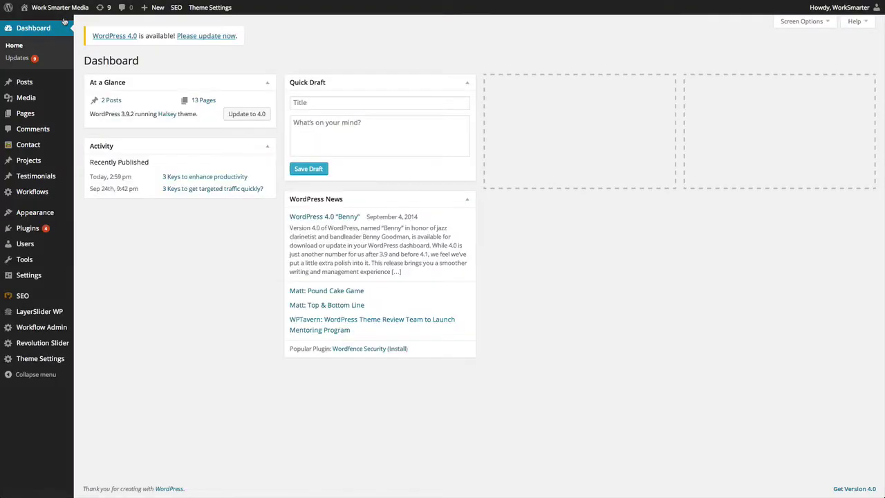
{"action": "mouse_move", "coordinate": [55, 328]}
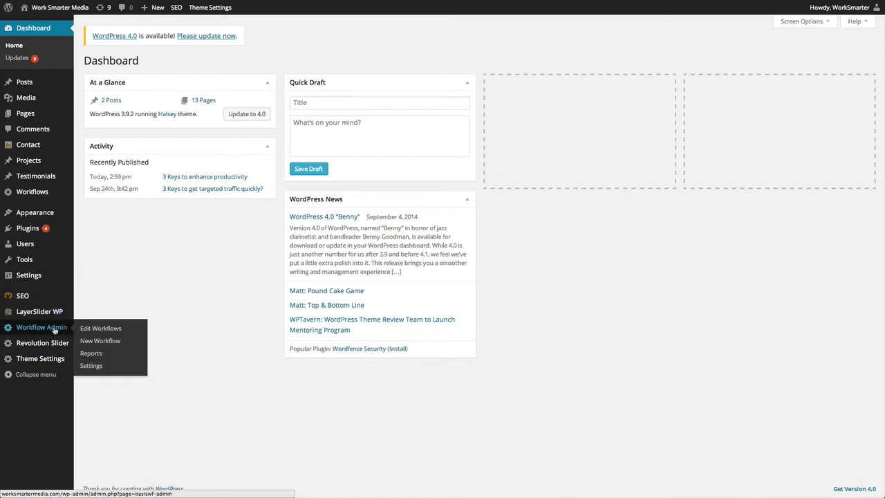
{"action": "left_click", "coordinate": [88, 329]}
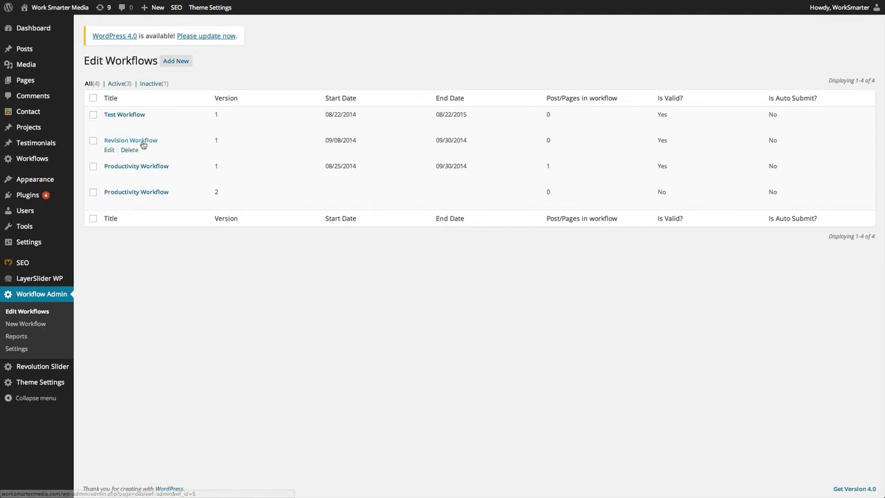
{"action": "left_click", "coordinate": [110, 150]}
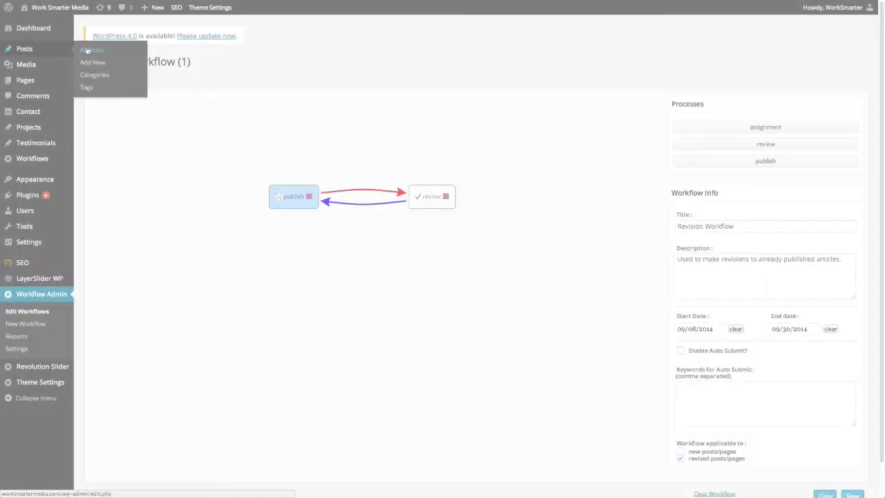
Make a revision copy of the published '3 Keys to enhance productivity' post
{"action": "left_click", "coordinate": [91, 50]}
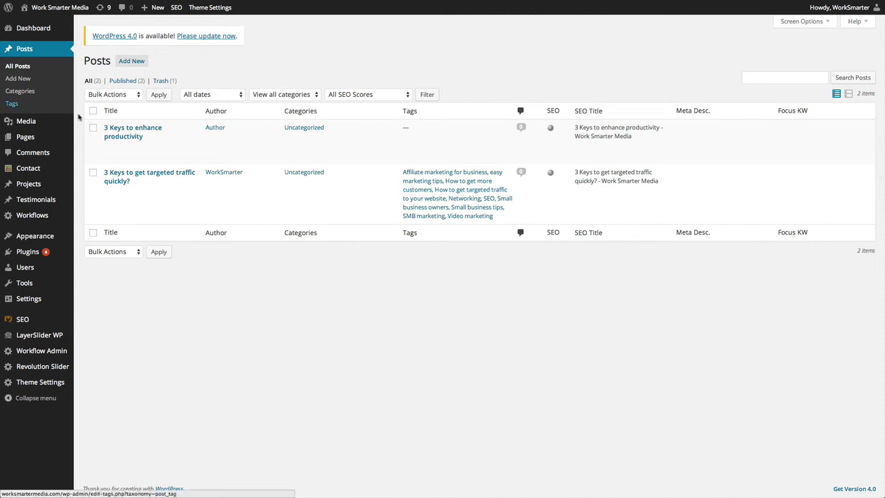
{"action": "mouse_move", "coordinate": [109, 149]}
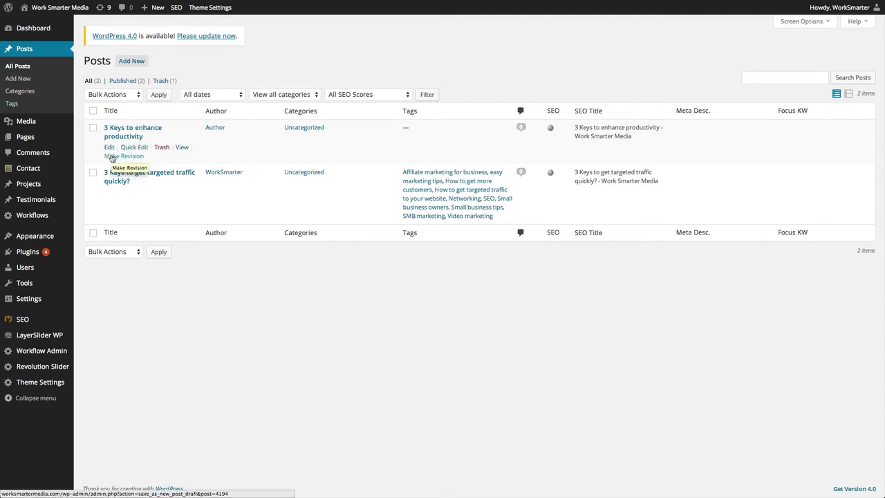
{"action": "left_click", "coordinate": [112, 158]}
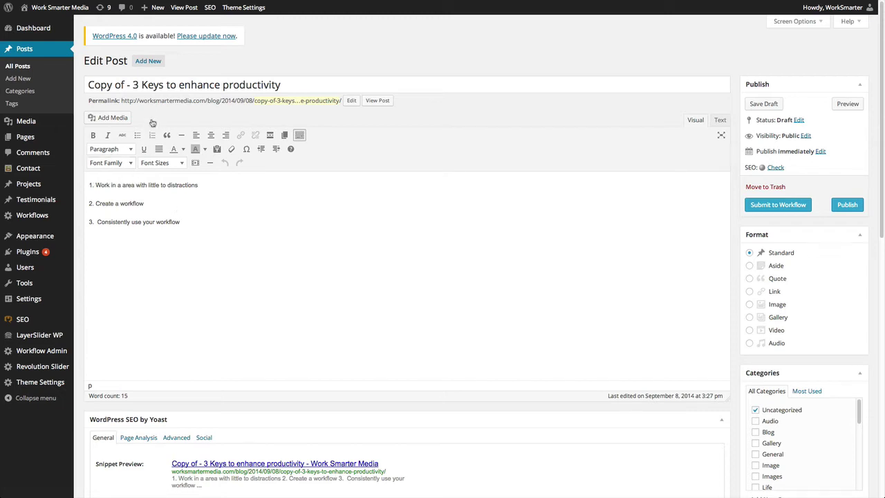
Change the title's 3 to 4 and add '2. Plan a workflow' after the first point
{"action": "left_click", "coordinate": [139, 84]}
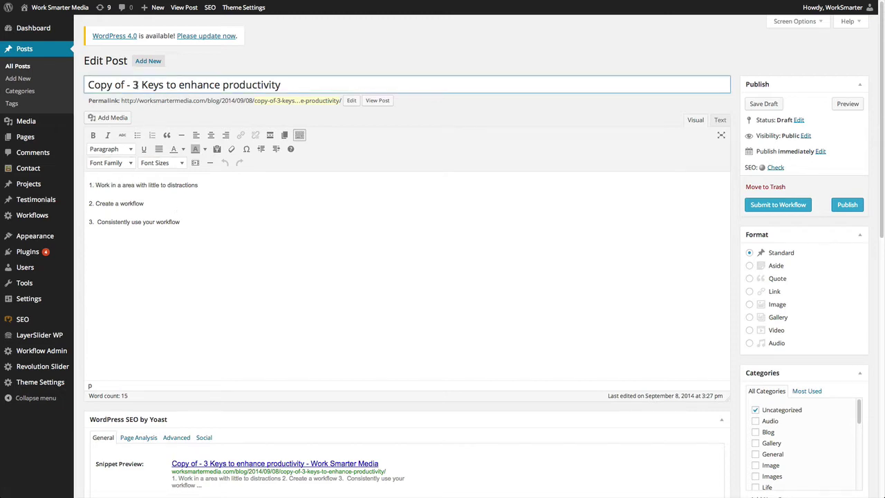
{"action": "key", "text": "BackSpace"}
{"action": "type", "text": "4"}
{"action": "left_click", "coordinate": [199, 185]}
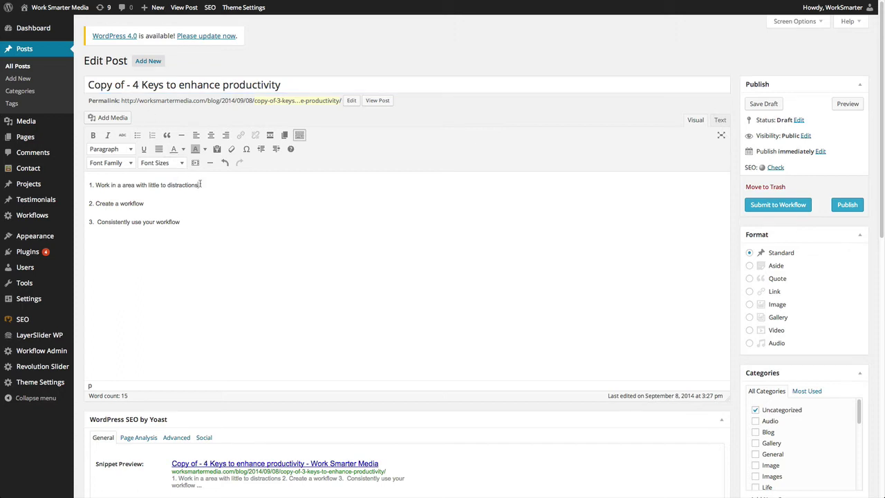
{"action": "key", "text": "Return"}
{"action": "type", "text": "2. Plan a work"}
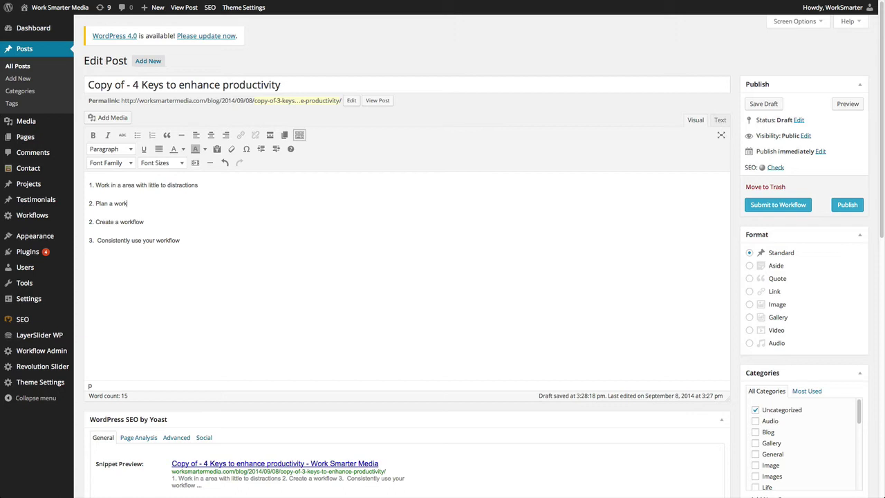
{"action": "type", "text": "flow"}
Renumber the remaining points as 3 and 4
{"action": "left_click", "coordinate": [91, 221]}
{"action": "key", "text": "BackSpace"}
{"action": "type", "text": "3"}
{"action": "left_click", "coordinate": [92, 240]}
{"action": "key", "text": "BackSpace"}
{"action": "type", "text": "4"}
{"action": "left_click", "coordinate": [188, 242]}
Put the post in the Blog category and add the tag 'productivity'
{"action": "scroll", "coordinate": [809, 332], "scroll_direction": "down", "scroll_amount": 2}
{"action": "left_click", "coordinate": [754, 370]}
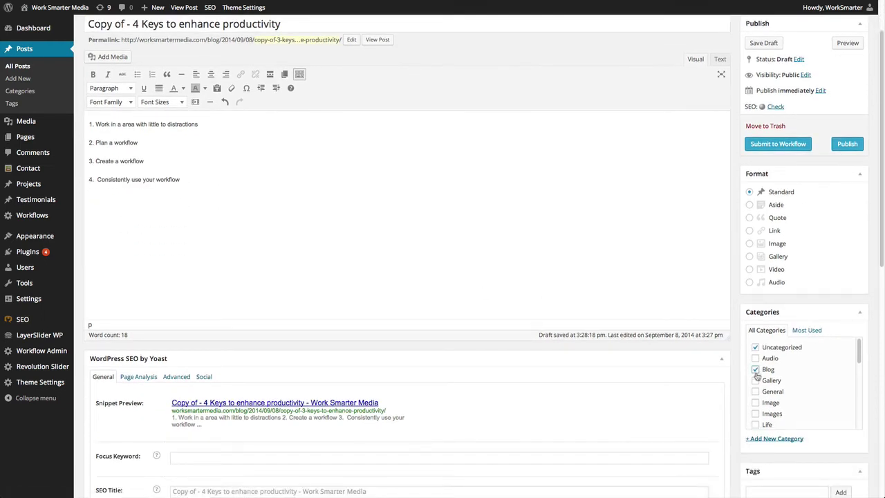
{"action": "scroll", "coordinate": [767, 387], "scroll_direction": "down", "scroll_amount": 2}
{"action": "scroll", "coordinate": [787, 449], "scroll_direction": "down", "scroll_amount": 1}
{"action": "left_click", "coordinate": [786, 445]}
{"action": "type", "text": "productivity"}
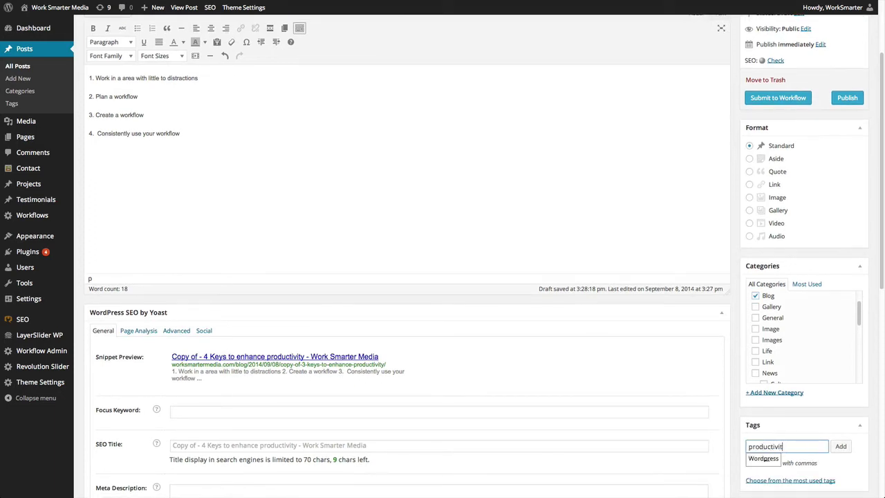
{"action": "left_click", "coordinate": [841, 446]}
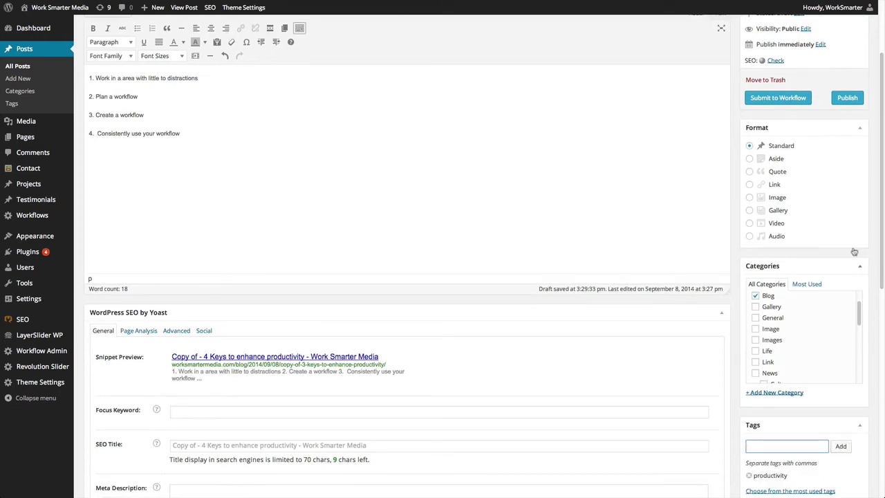
Submit the revision to Revision Workflow and assign two actors to the step
{"action": "left_click", "coordinate": [799, 101]}
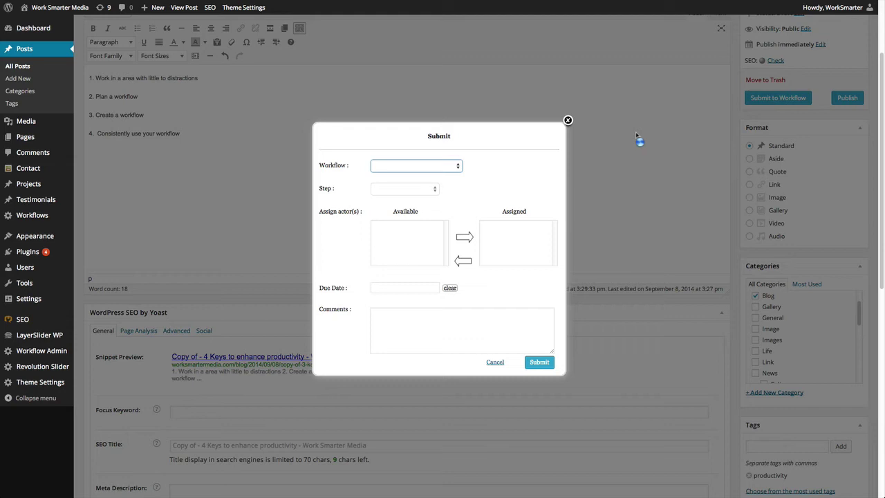
{"action": "left_click", "coordinate": [457, 167]}
{"action": "left_click", "coordinate": [452, 177]}
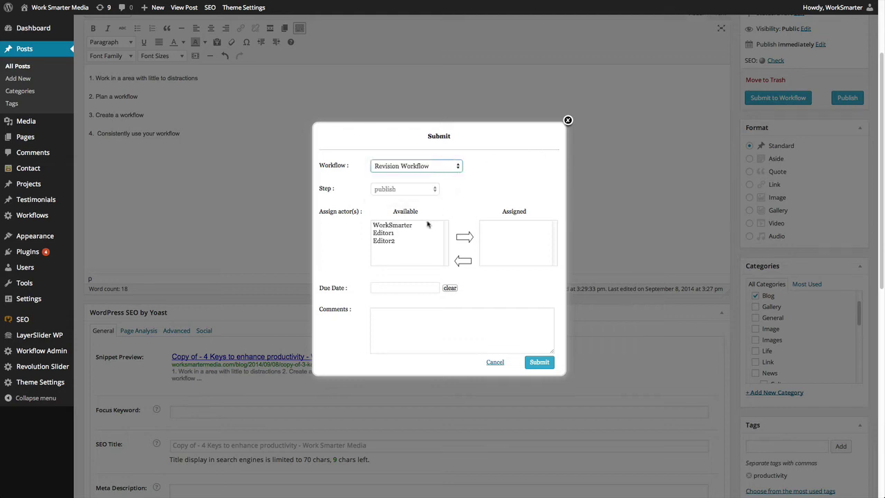
{"action": "left_click", "coordinate": [423, 228]}
{"action": "left_click", "coordinate": [464, 239]}
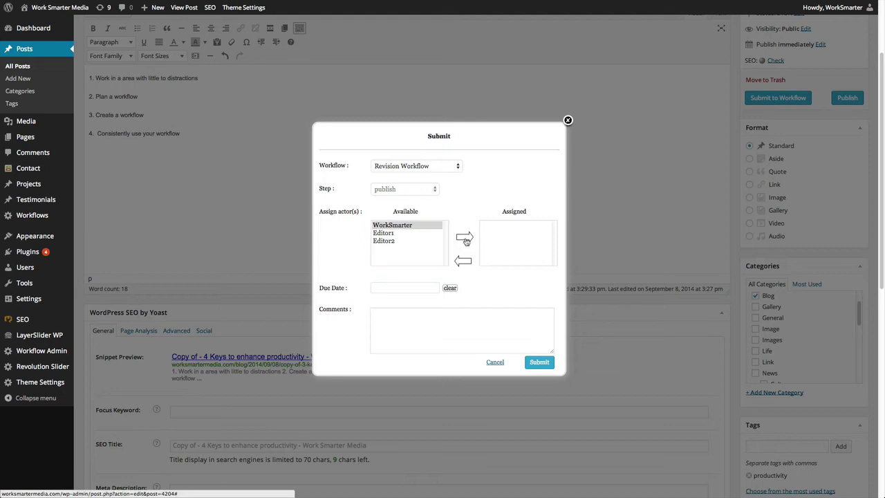
{"action": "left_click", "coordinate": [407, 233]}
{"action": "left_click", "coordinate": [464, 239]}
Set the due date to 09/09/2014, comment 'Added a 4th key point', and submit
{"action": "left_click", "coordinate": [431, 289]}
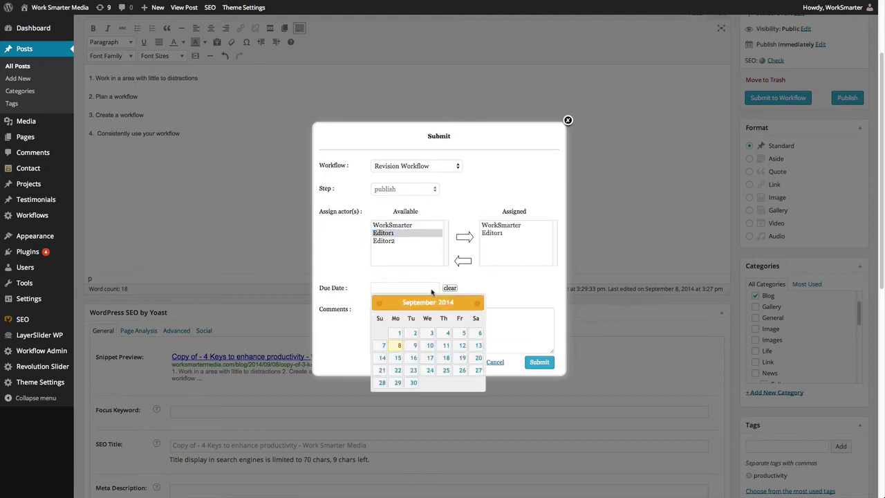
{"action": "left_click", "coordinate": [413, 345]}
{"action": "left_click", "coordinate": [413, 339]}
{"action": "type", "text": "Added a"}
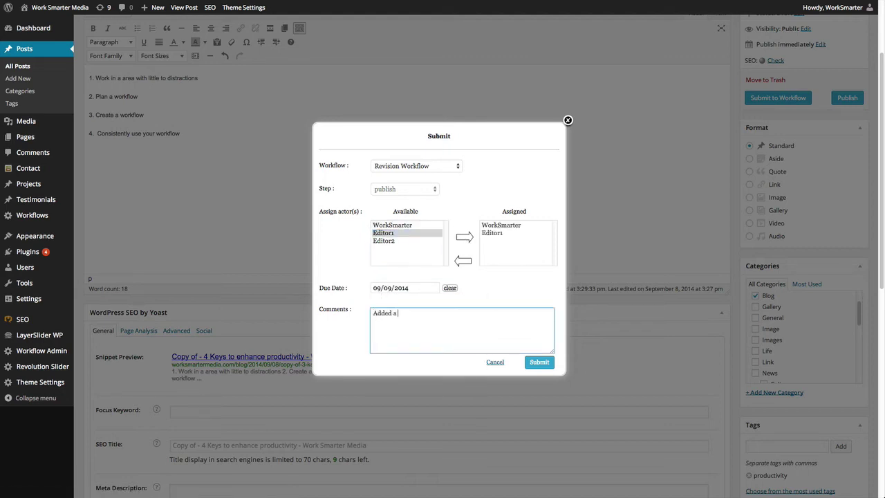
{"action": "type", "text": " 4th key point."}
{"action": "left_click", "coordinate": [539, 361]}
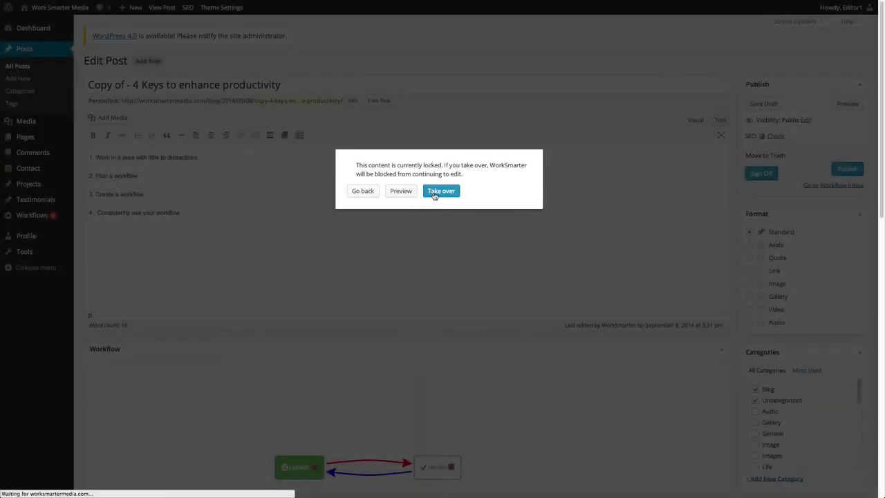
Take over the locked revision and sign it off with the Complete action
{"action": "left_click", "coordinate": [441, 191]}
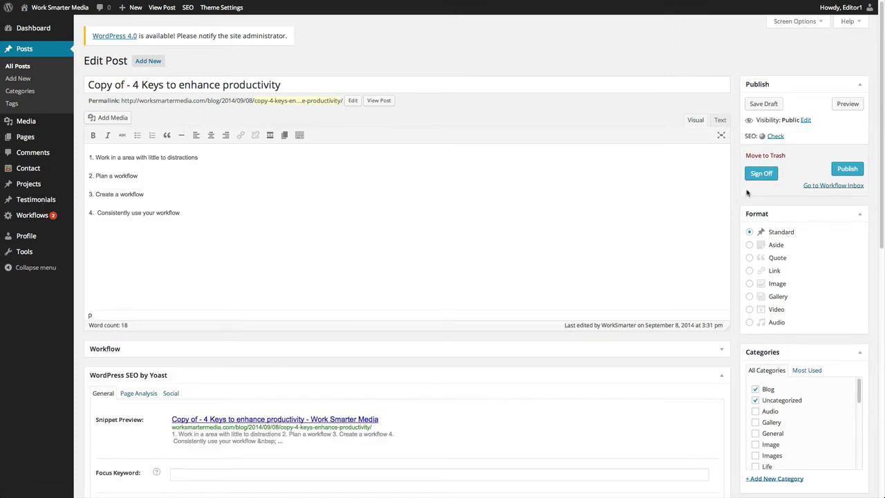
{"action": "left_click", "coordinate": [760, 174]}
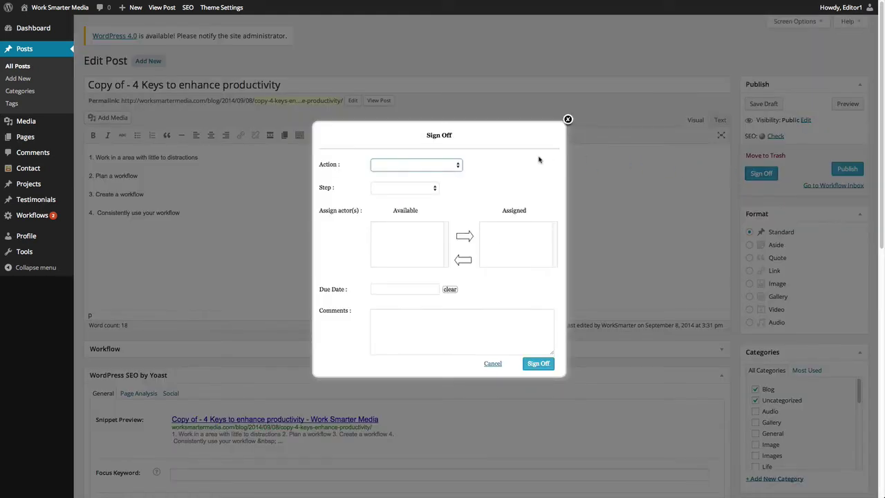
{"action": "left_click", "coordinate": [443, 165]}
{"action": "left_click", "coordinate": [439, 173]}
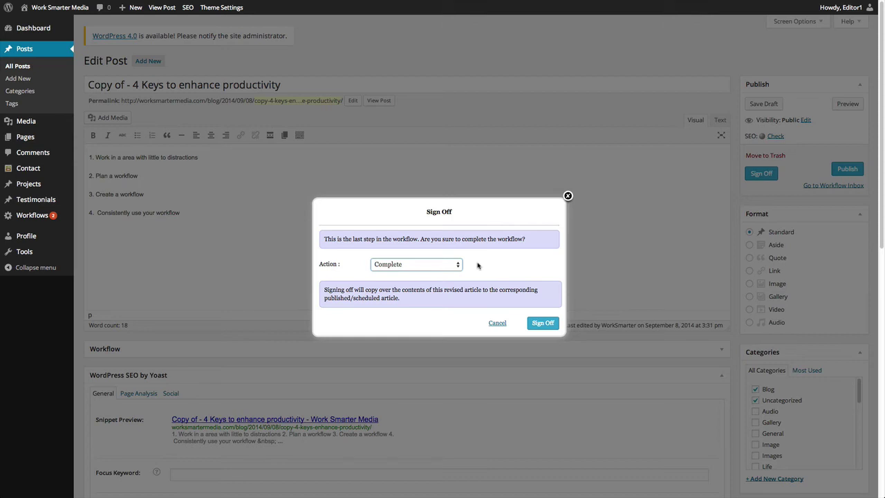
{"action": "left_click", "coordinate": [543, 325]}
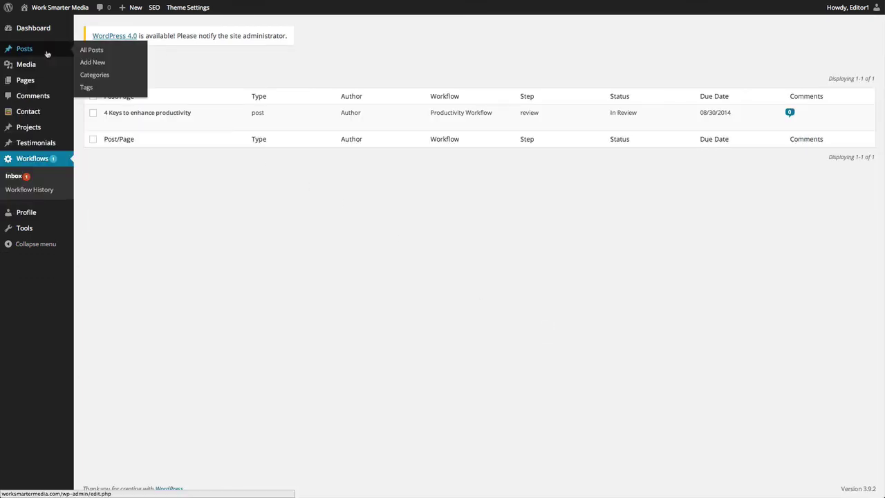
View the updated '4 Keys to enhance productivity' post on the live site
{"action": "left_click", "coordinate": [47, 54]}
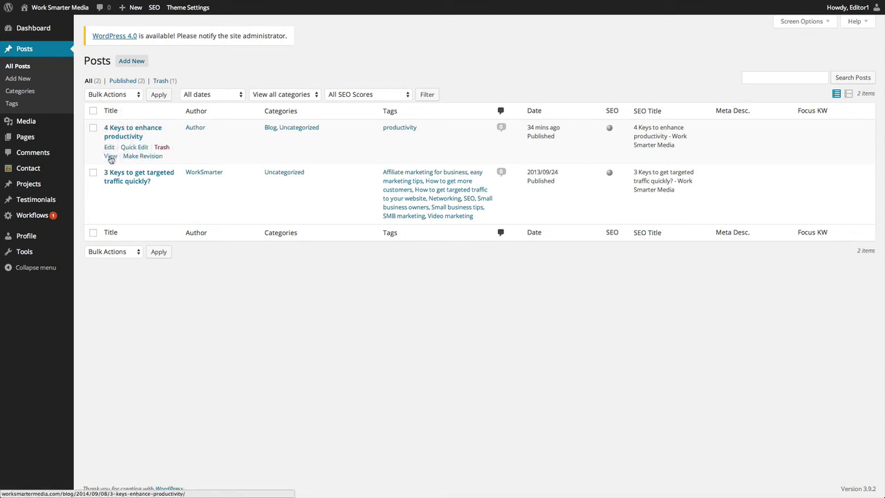
{"action": "left_click", "coordinate": [110, 156]}
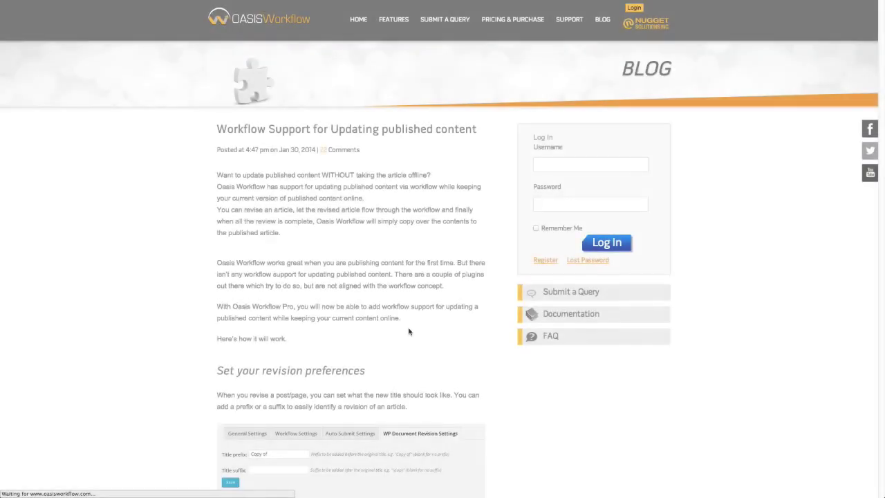
Scroll the Oasis Workflow blog article down to the 'Publish a revised article' section
{"action": "scroll", "coordinate": [408, 332], "scroll_direction": "down", "scroll_amount": 1}
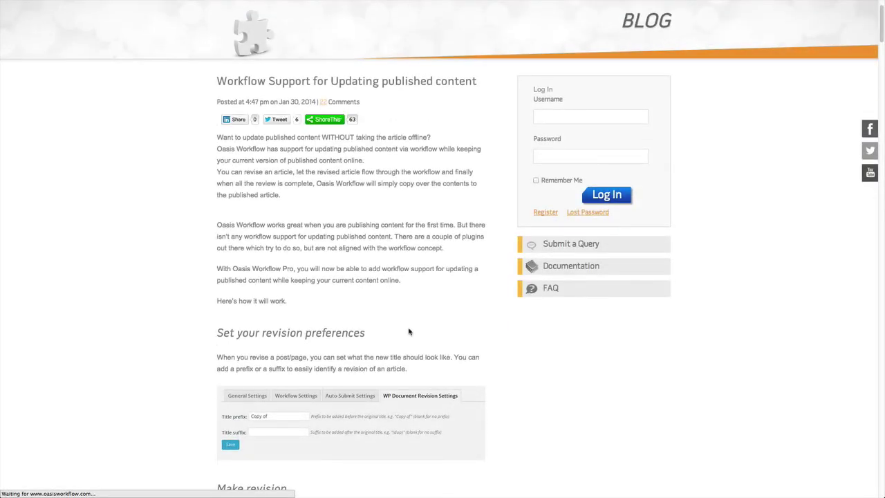
{"action": "scroll", "coordinate": [409, 331], "scroll_direction": "down", "scroll_amount": 3}
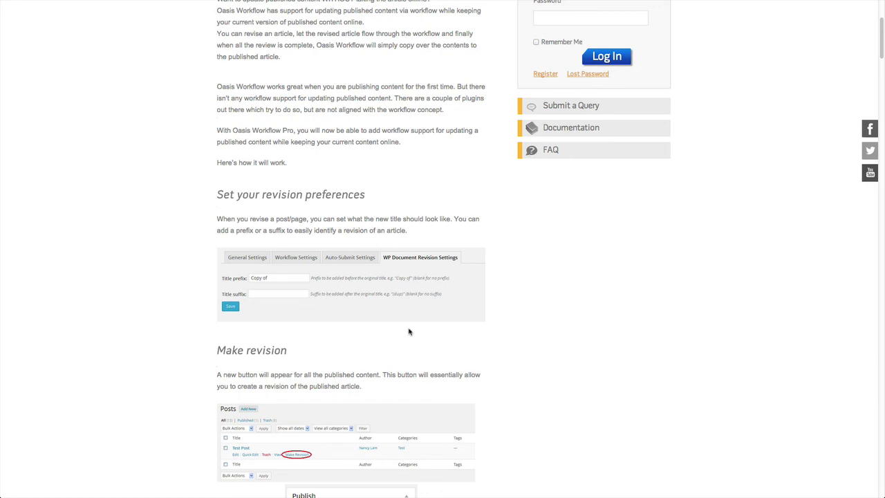
{"action": "scroll", "coordinate": [408, 332], "scroll_direction": "down", "scroll_amount": 10}
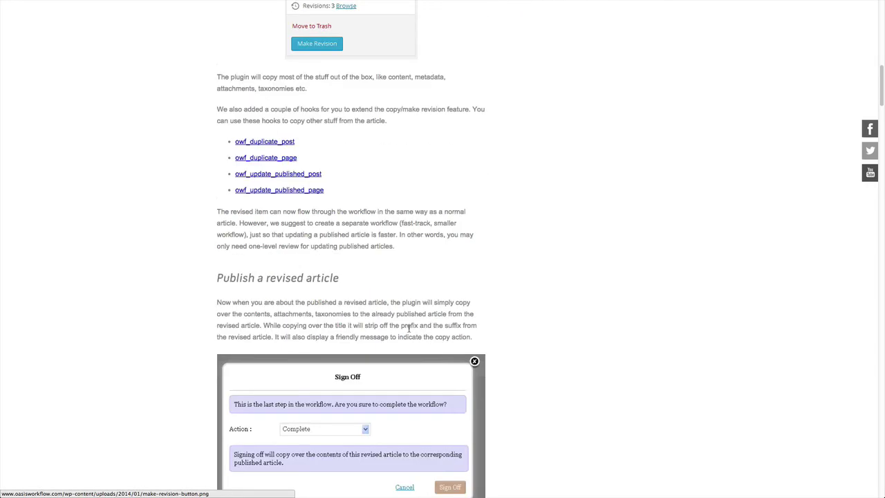